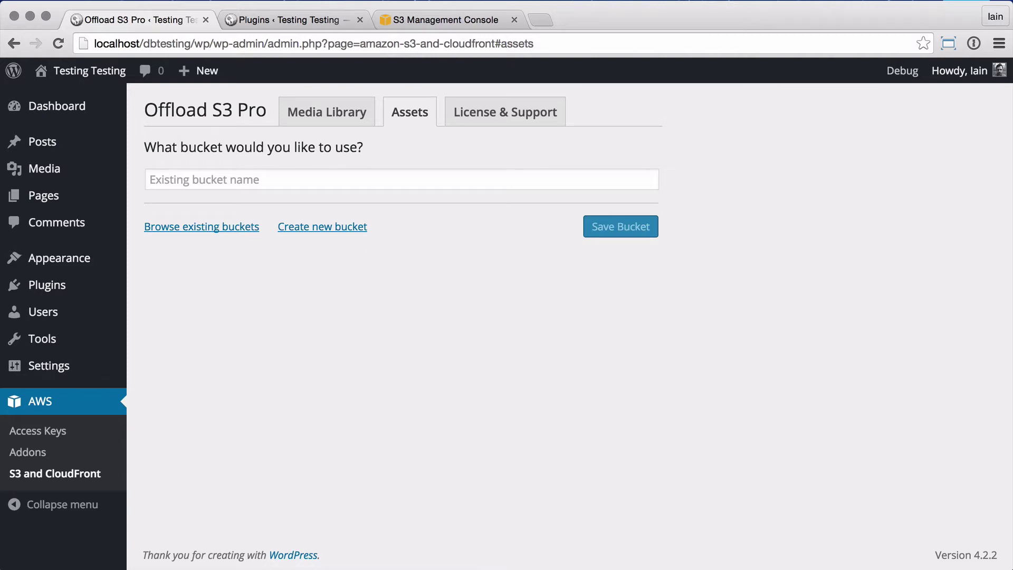
Step: Pick dbrainsassetstest from the existing buckets list as the Assets addon's bucket
{"action": "left_click", "coordinate": [276, 177]}
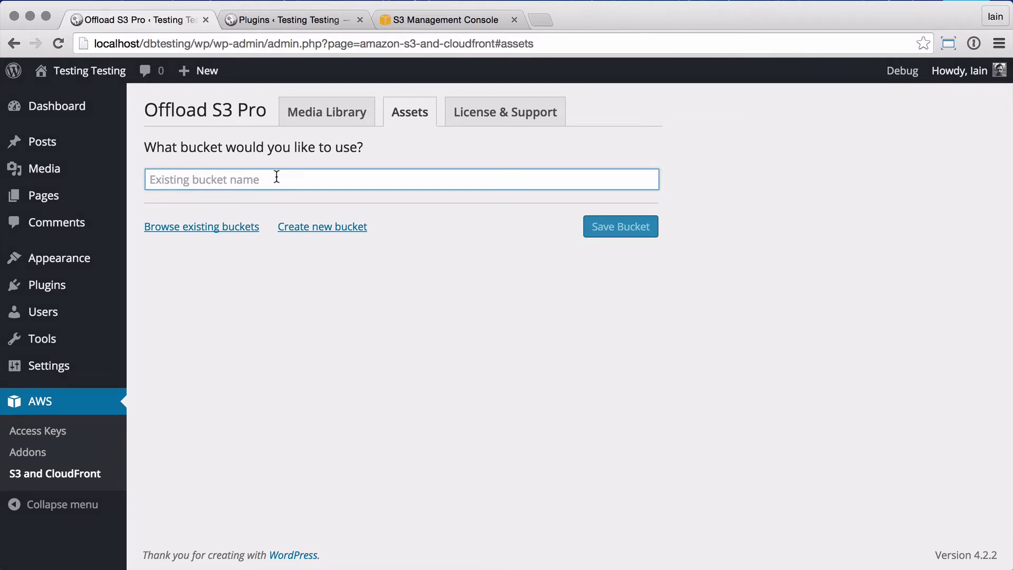
{"action": "left_click", "coordinate": [218, 227]}
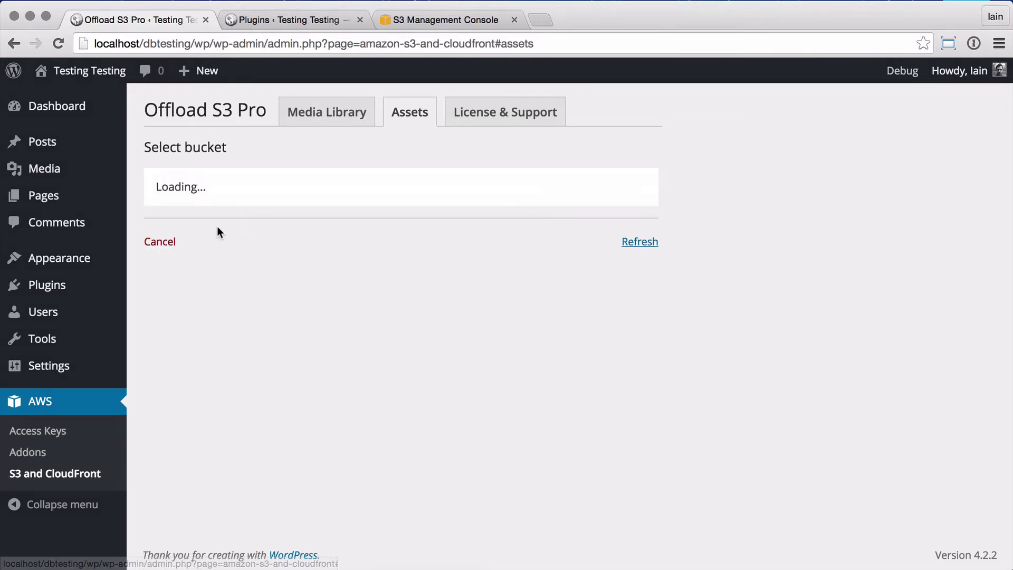
{"action": "left_click", "coordinate": [217, 227]}
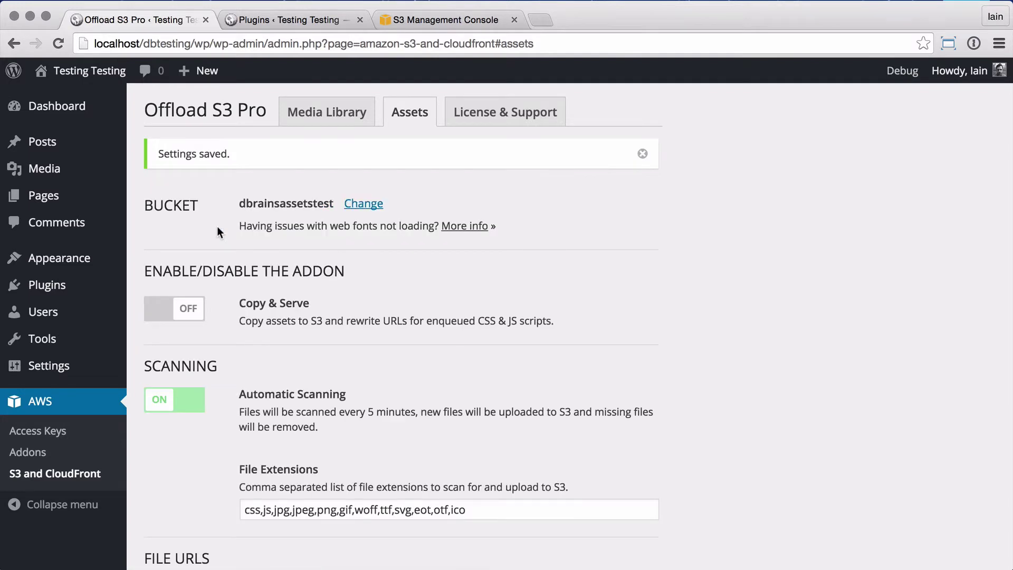
{"action": "scroll", "coordinate": [217, 226], "scroll_direction": "down", "scroll_amount": 2}
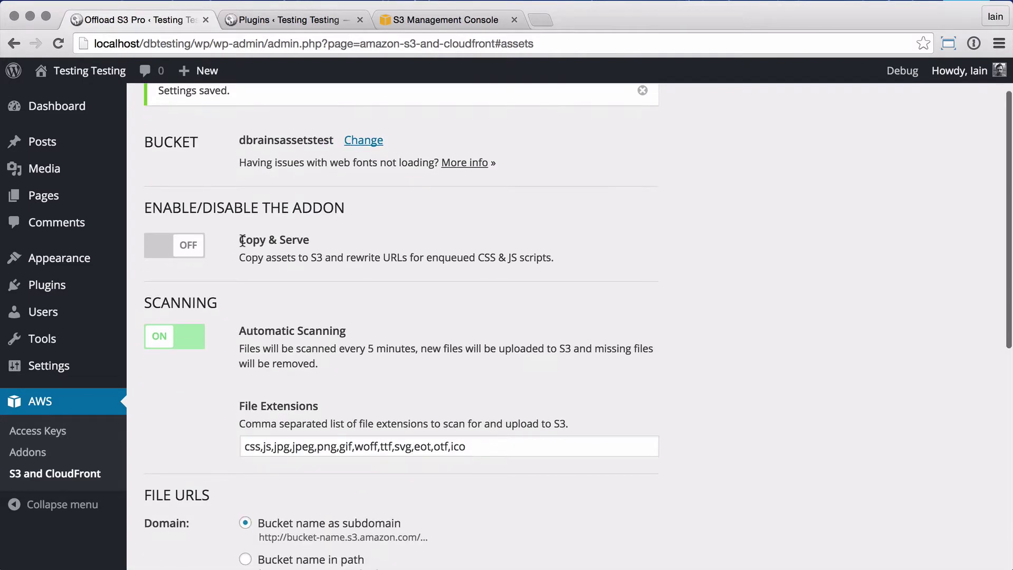
{"action": "left_click", "coordinate": [151, 250]}
{"action": "left_click", "coordinate": [197, 252]}
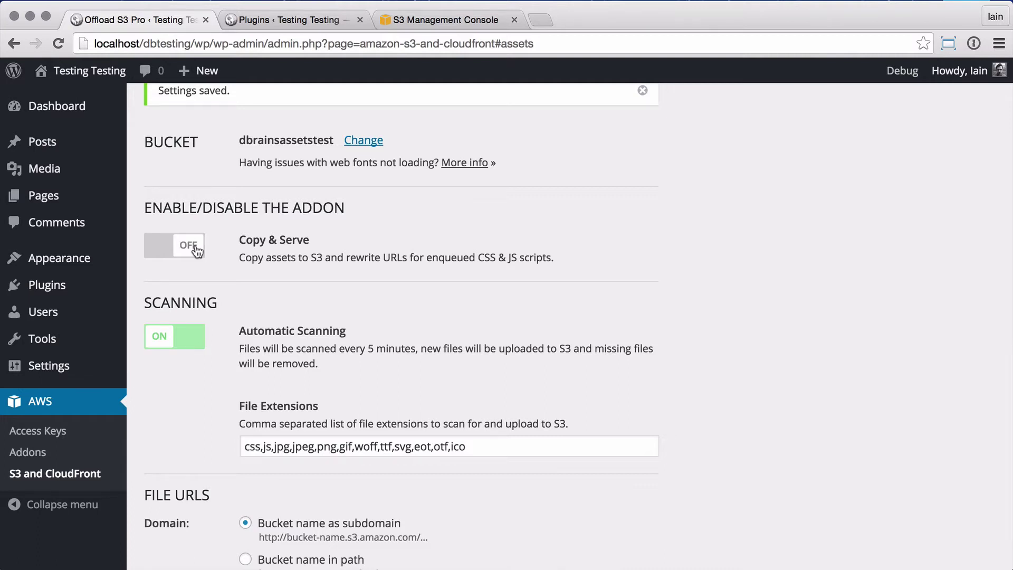
{"action": "scroll", "coordinate": [196, 248], "scroll_direction": "down", "scroll_amount": 3}
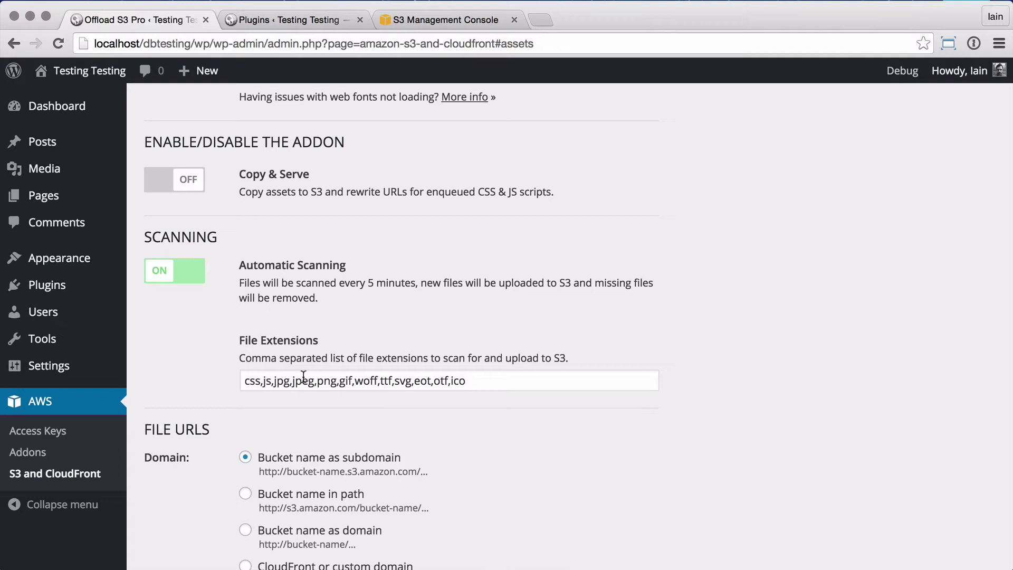
Step: Turn on the File URLs Path option and set the bucket path to assets/
{"action": "scroll", "coordinate": [303, 376], "scroll_direction": "down", "scroll_amount": 5}
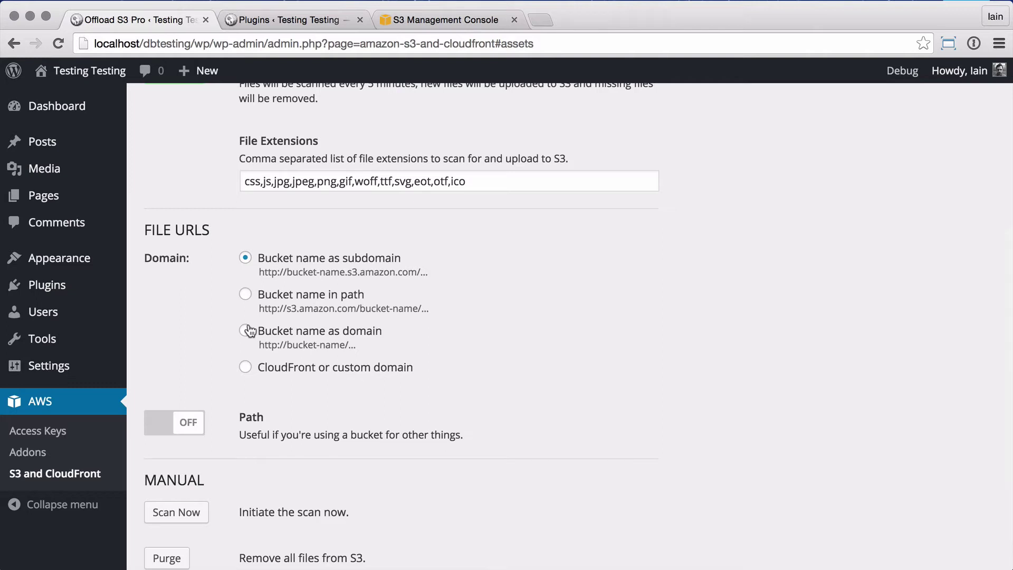
{"action": "left_click", "coordinate": [157, 434]}
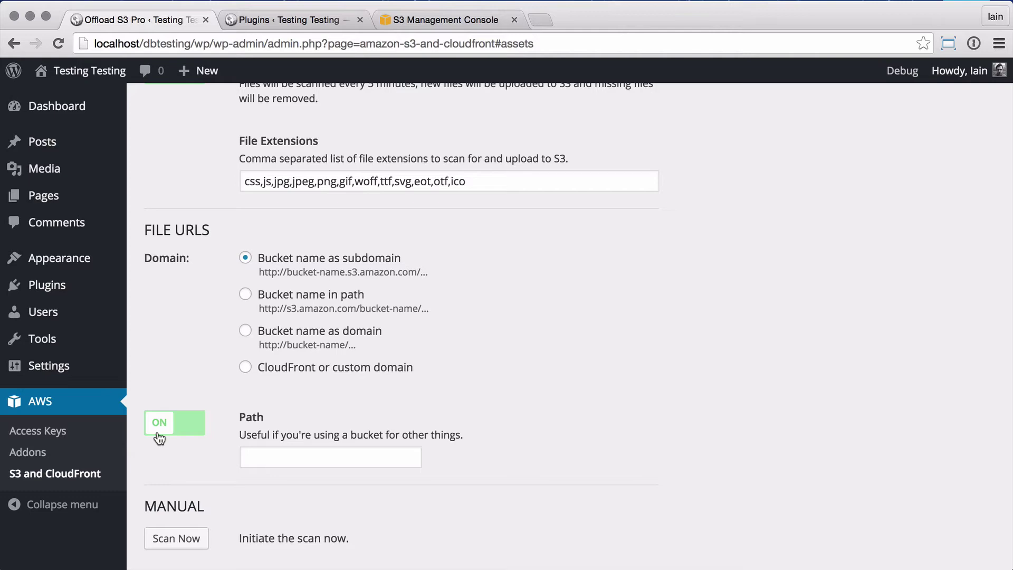
{"action": "left_click", "coordinate": [254, 459]}
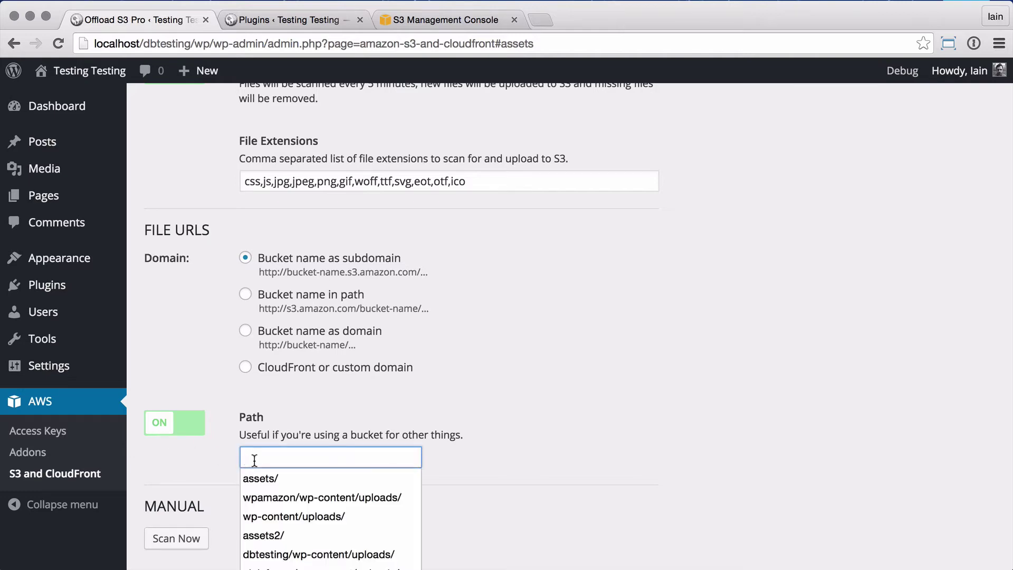
{"action": "left_click", "coordinate": [258, 477]}
{"action": "scroll", "coordinate": [177, 459], "scroll_direction": "down", "scroll_amount": 3}
{"action": "scroll", "coordinate": [179, 464], "scroll_direction": "up", "scroll_amount": 5}
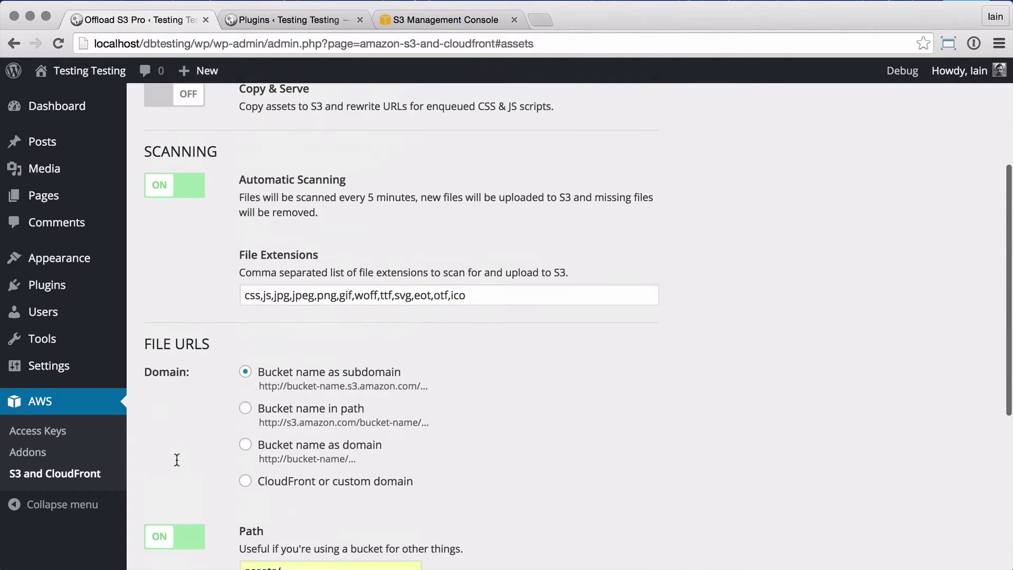
{"action": "scroll", "coordinate": [176, 459], "scroll_direction": "up", "scroll_amount": 3}
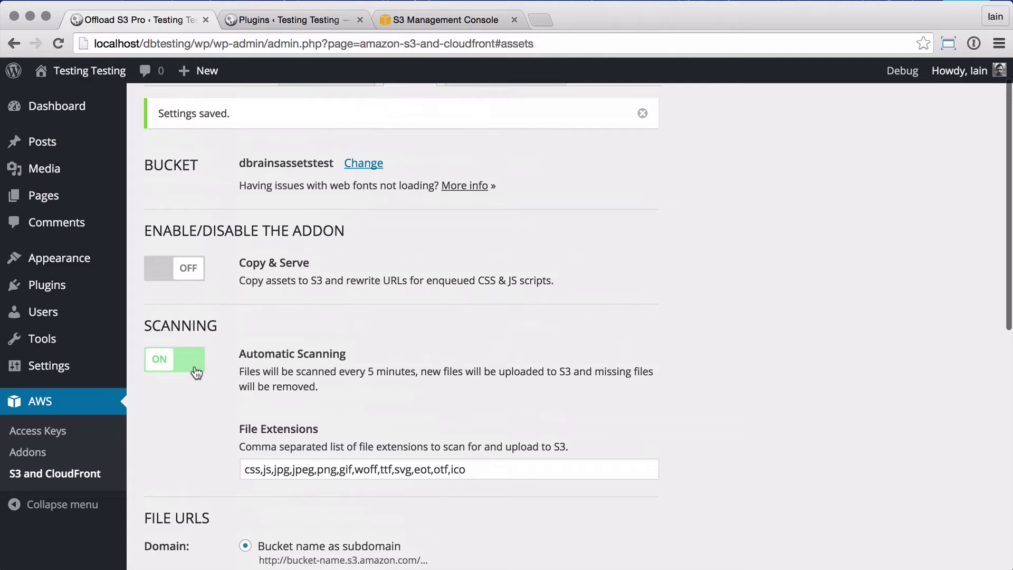
Step: Turn off Automatic Scanning and save the asset settings
{"action": "left_click", "coordinate": [196, 371]}
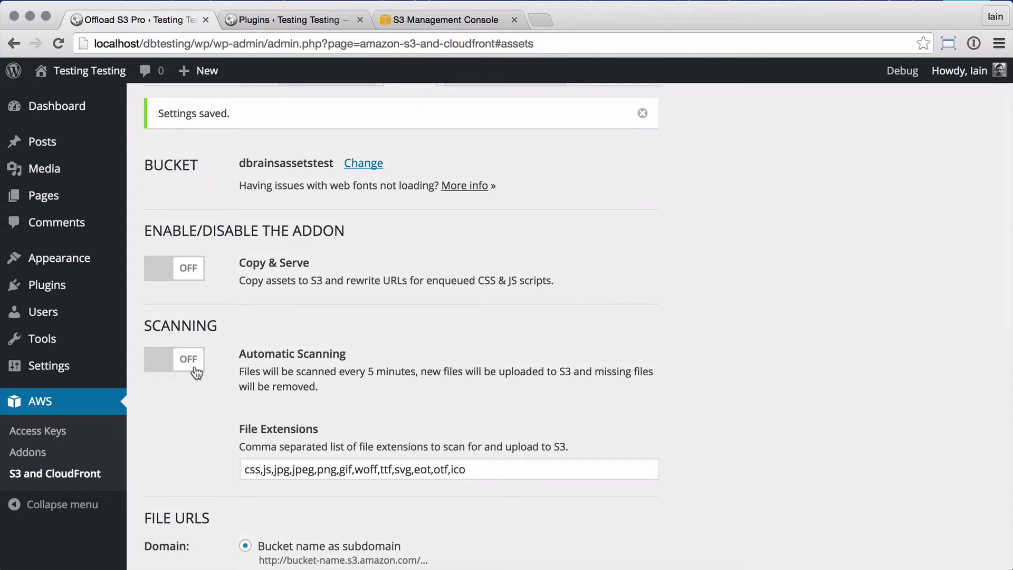
{"action": "scroll", "coordinate": [194, 368], "scroll_direction": "down", "scroll_amount": 10}
{"action": "left_click", "coordinate": [181, 499]}
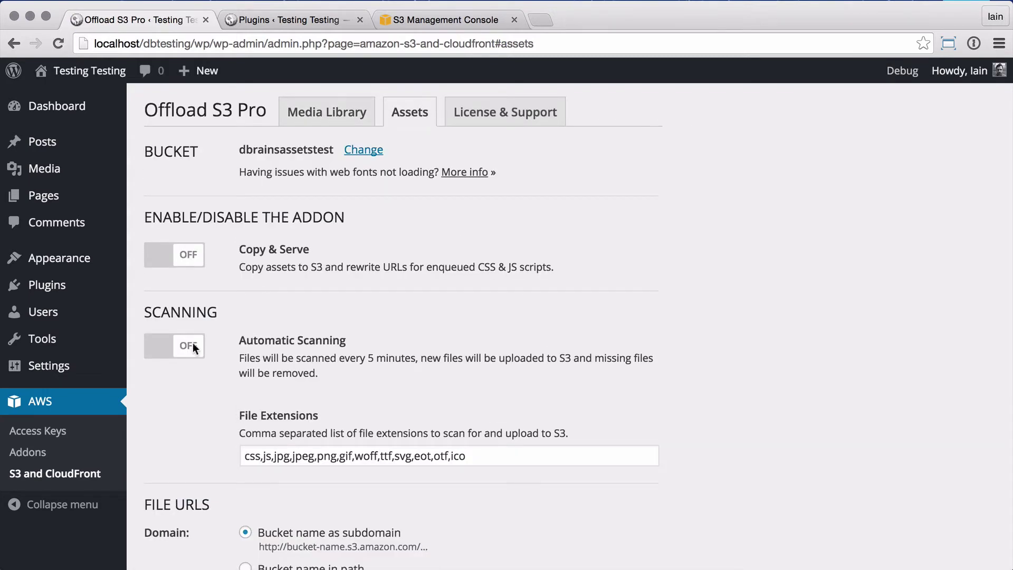
Step: Turn on Copy & Serve and save the settings again
{"action": "left_click", "coordinate": [162, 259]}
{"action": "scroll", "coordinate": [159, 255], "scroll_direction": "down", "scroll_amount": 10}
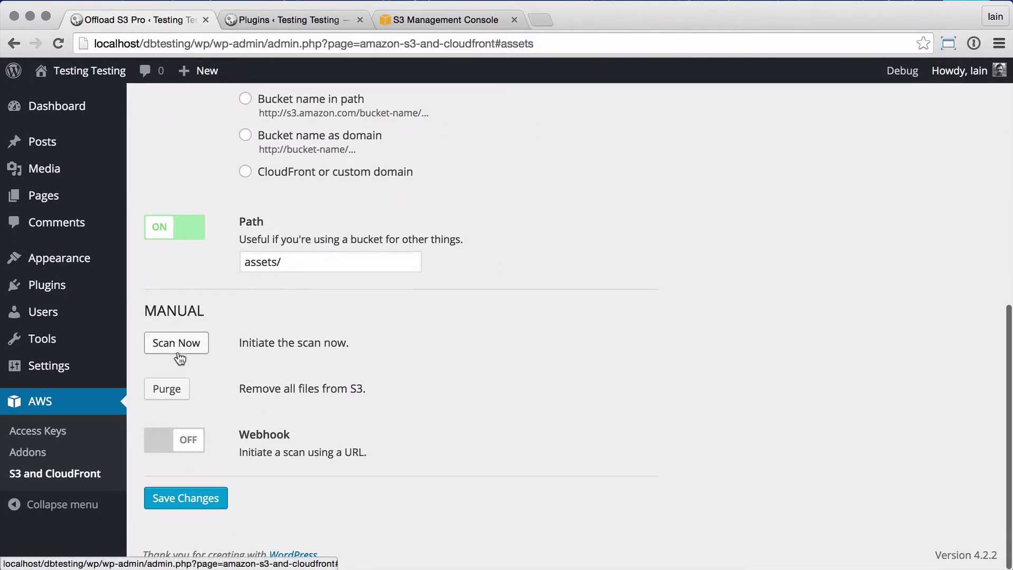
{"action": "left_click", "coordinate": [193, 497]}
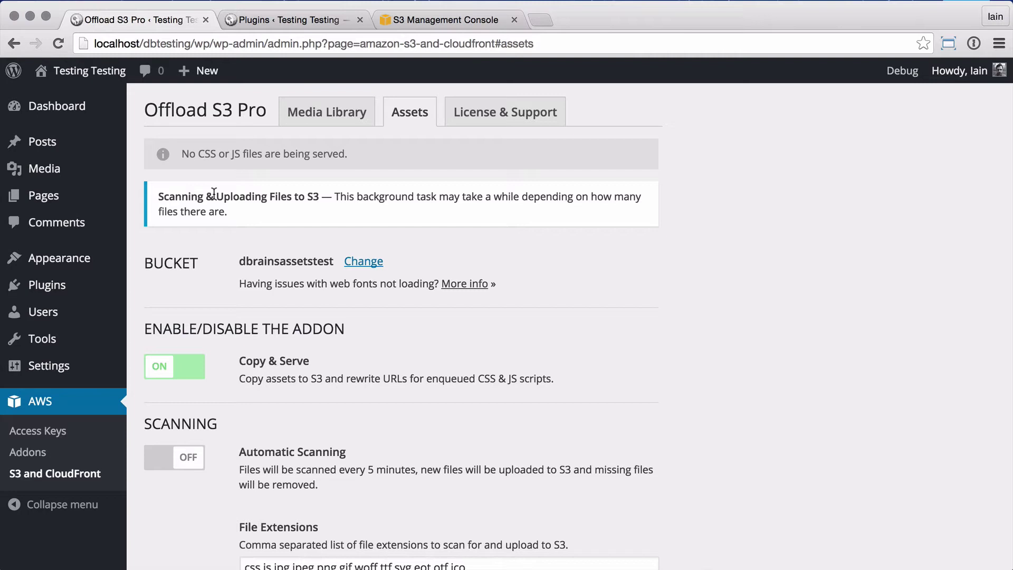
{"action": "scroll", "coordinate": [214, 193], "scroll_direction": "down", "scroll_amount": 3}
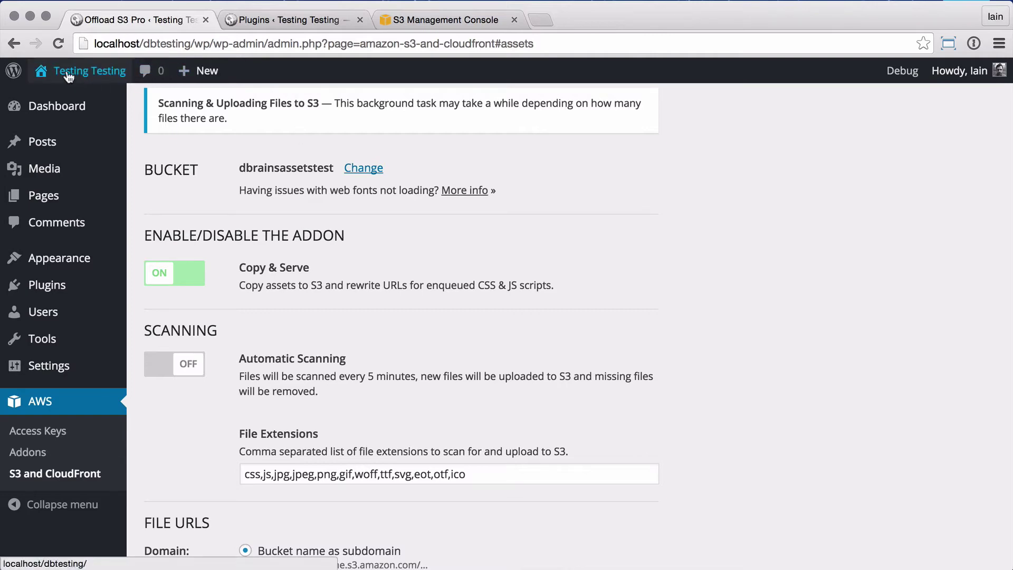
Step: View the home page source in a new tab, then check the dbrainsassetstest bucket listing
{"action": "mouse_move", "coordinate": [63, 74]}
{"action": "left_click", "coordinate": [64, 95], "text": "super"}
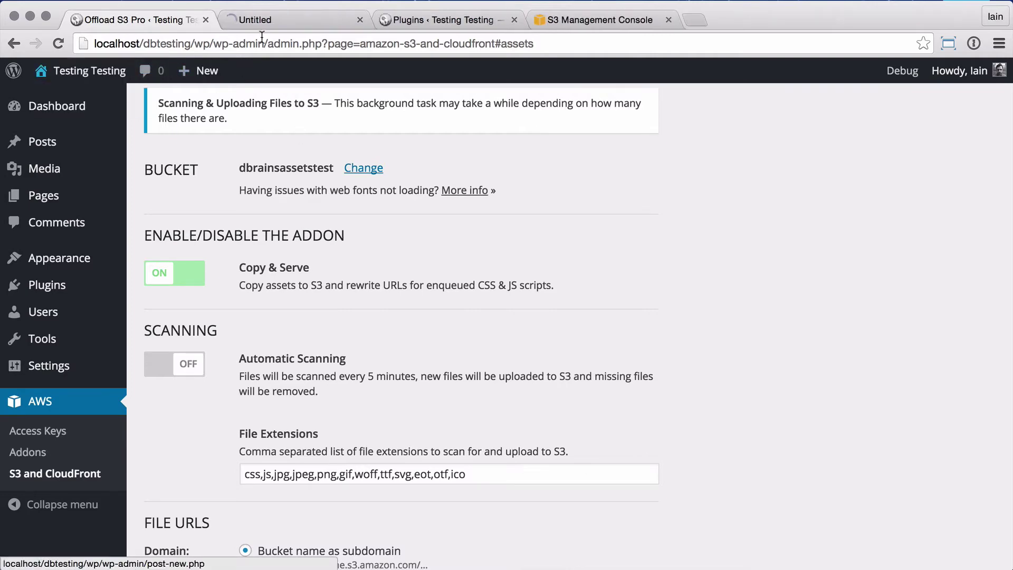
{"action": "left_click", "coordinate": [276, 20]}
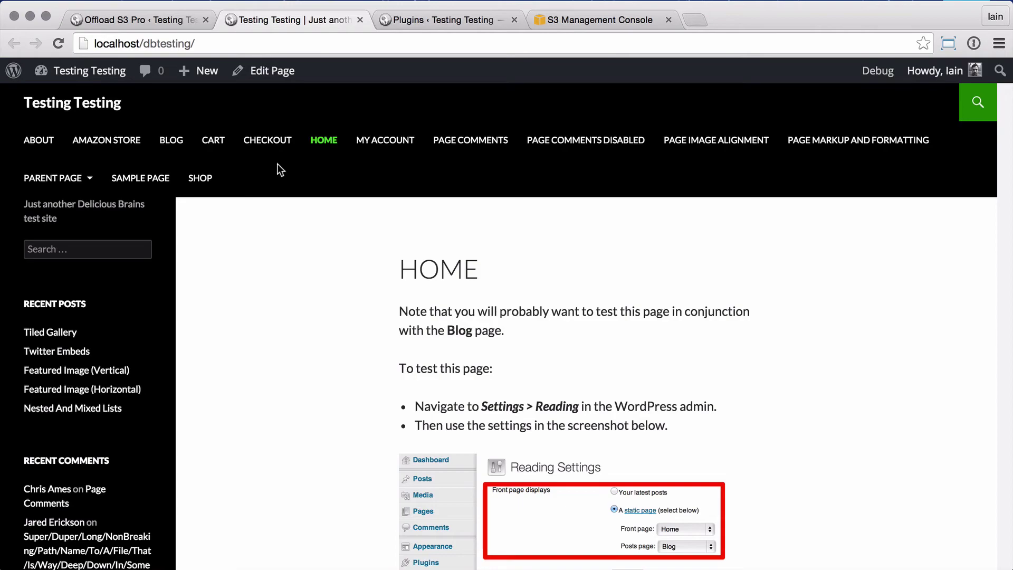
{"action": "key", "text": "super+alt+u"}
{"action": "scroll", "coordinate": [331, 238], "scroll_direction": "down", "scroll_amount": 5}
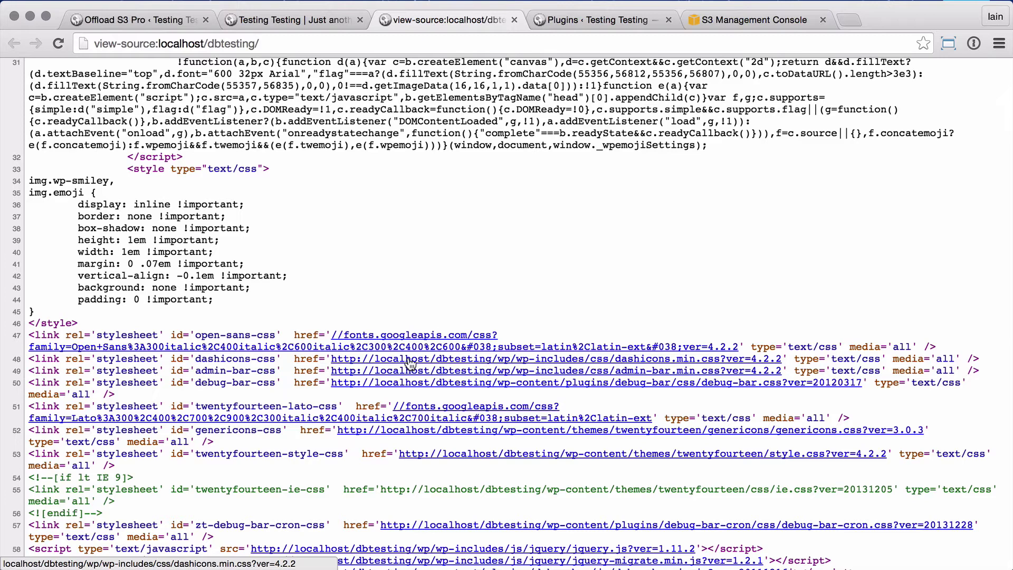
{"action": "key", "text": "super+w"}
{"action": "left_click", "coordinate": [213, 23]}
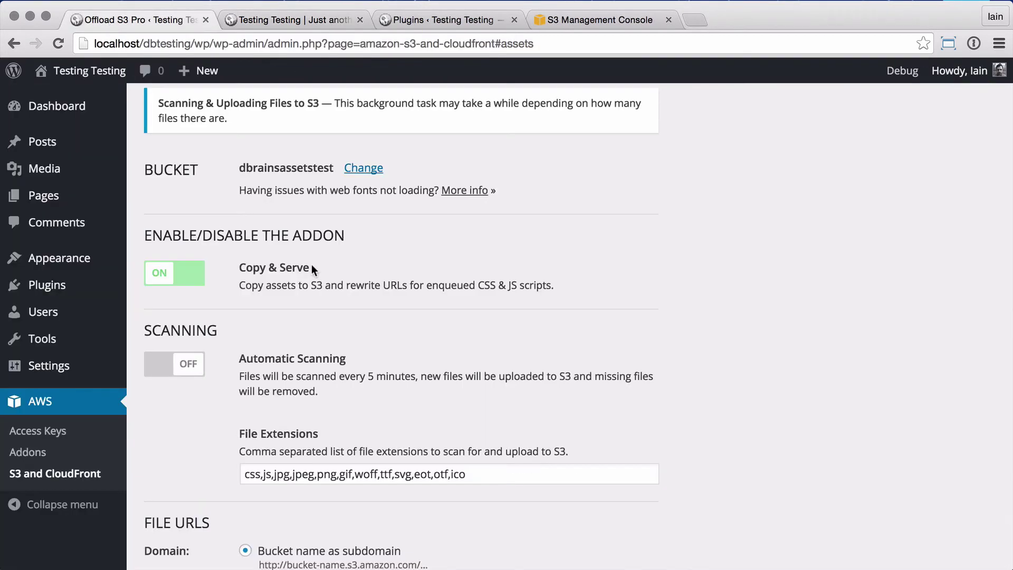
{"action": "left_click", "coordinate": [588, 25]}
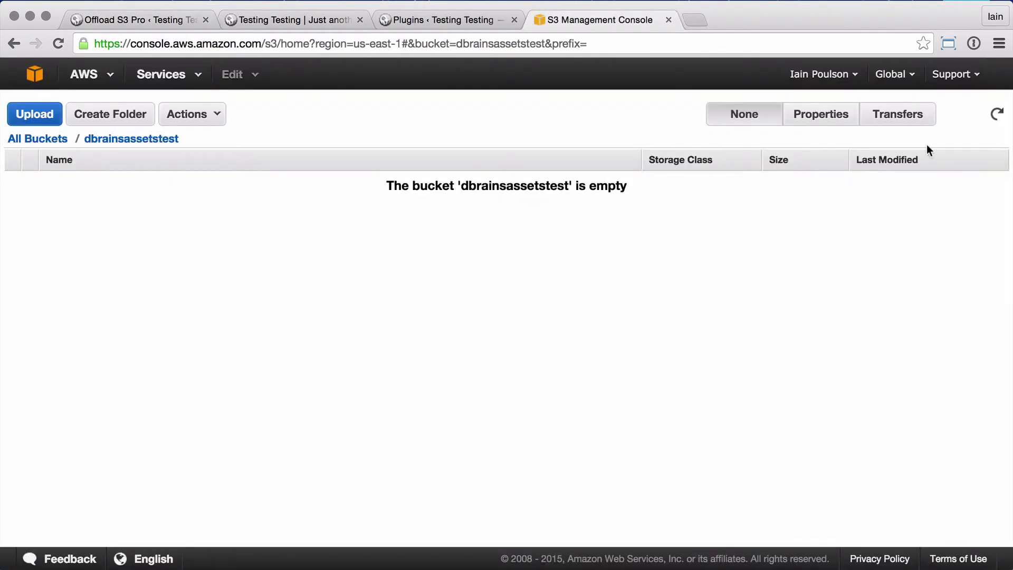
{"action": "left_click", "coordinate": [997, 114]}
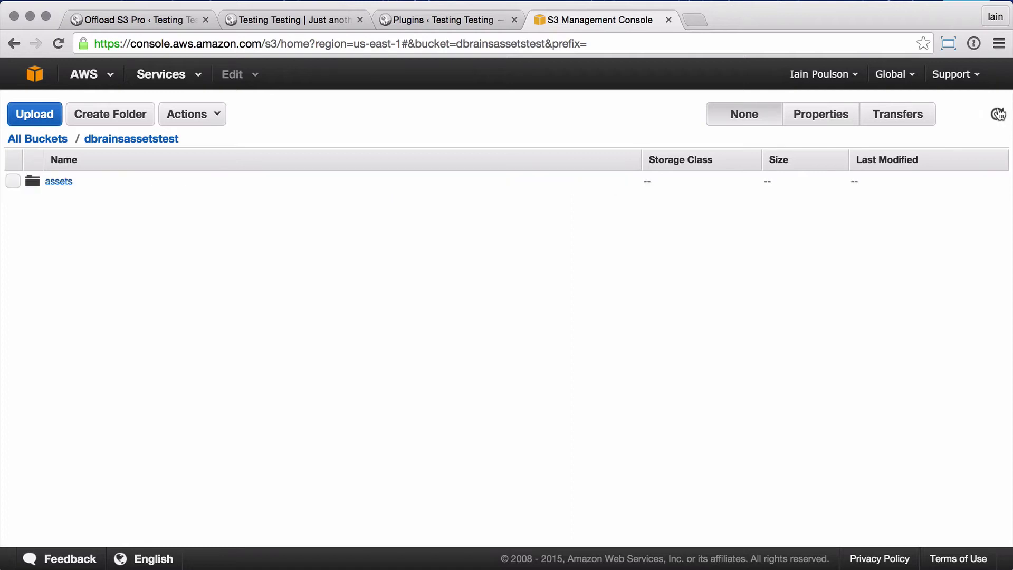
{"action": "left_click", "coordinate": [47, 181]}
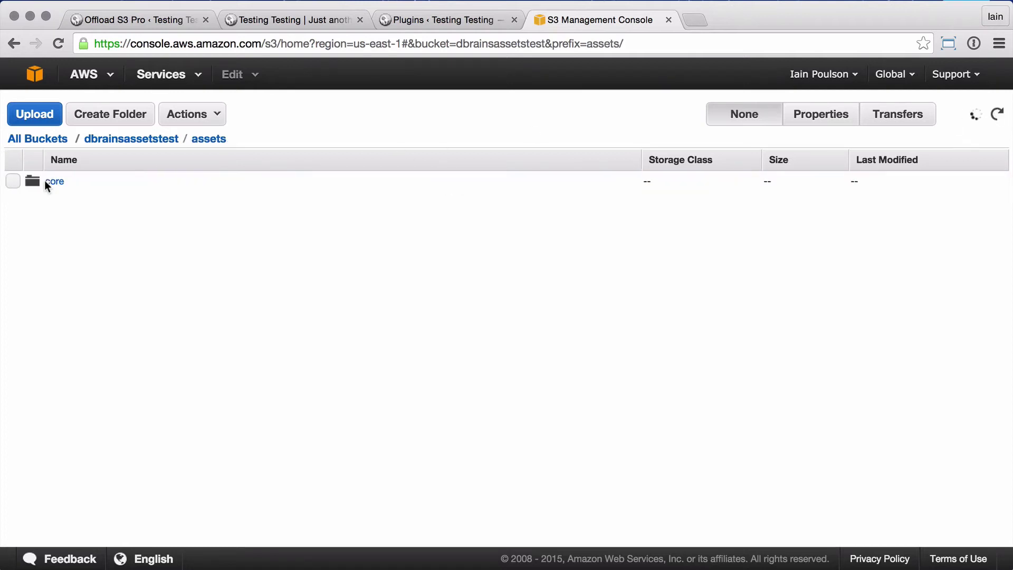
{"action": "left_click", "coordinate": [54, 182]}
{"action": "left_click", "coordinate": [55, 182]}
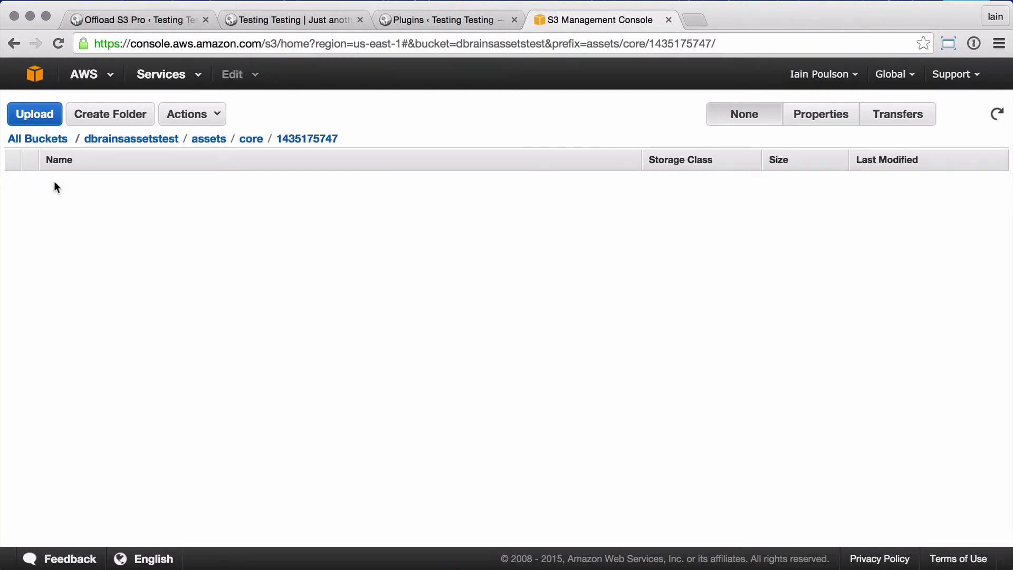
{"action": "left_click", "coordinate": [54, 181]}
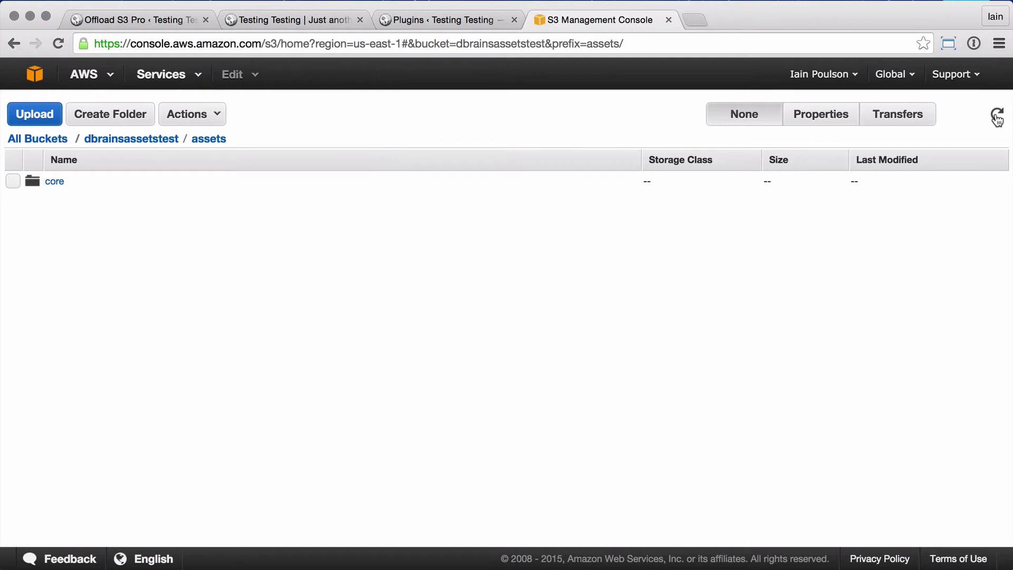
{"action": "left_click", "coordinate": [996, 116]}
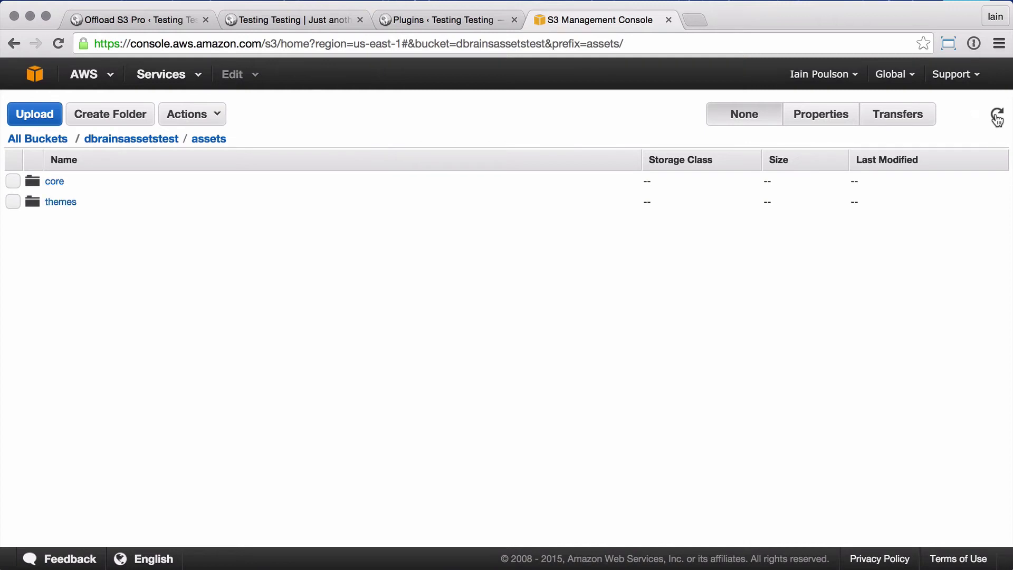
{"action": "left_click", "coordinate": [997, 117]}
{"action": "left_click", "coordinate": [997, 117]}
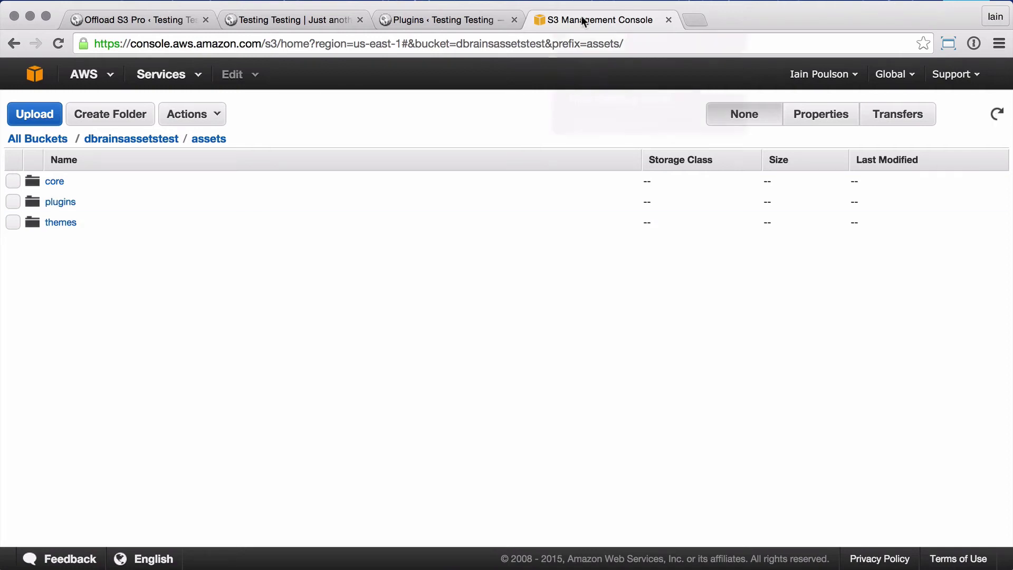
{"action": "left_click", "coordinate": [70, 222]}
{"action": "left_click", "coordinate": [83, 185]}
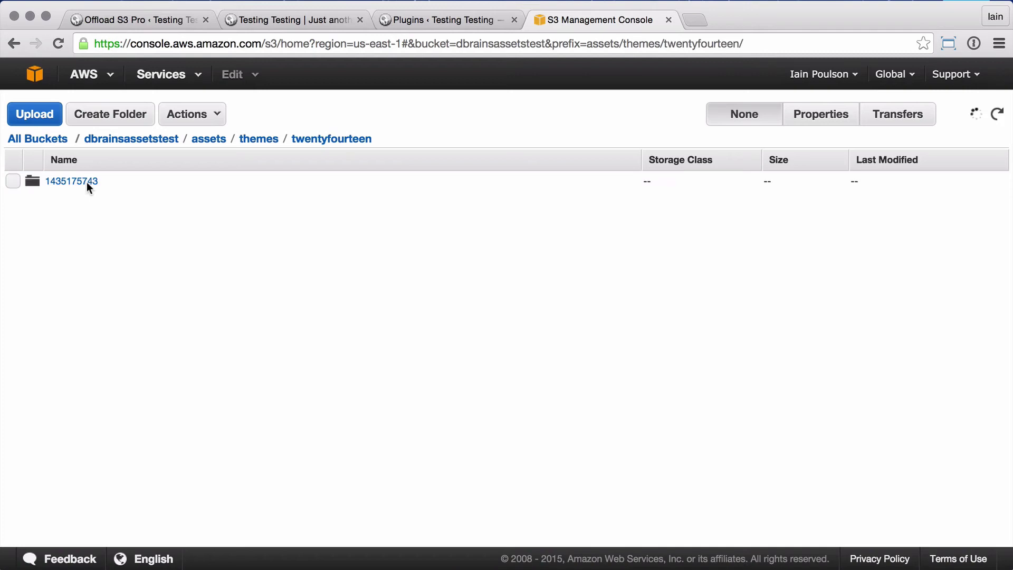
{"action": "left_click", "coordinate": [69, 183]}
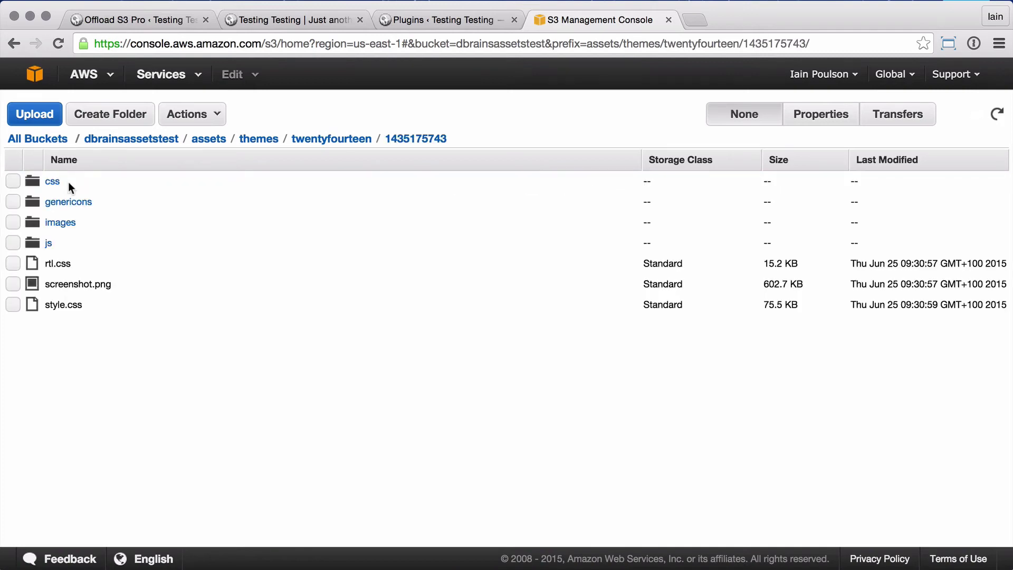
{"action": "left_click", "coordinate": [137, 19]}
{"action": "left_click", "coordinate": [255, 21]}
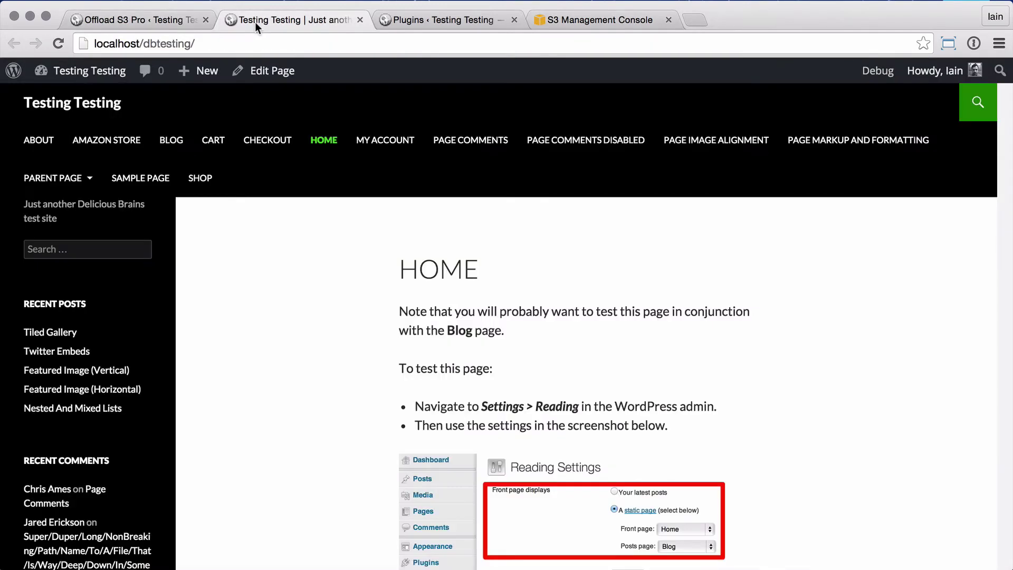
Step: Reload the home page and check in its source that dashicons-css loads from S3
{"action": "left_click", "coordinate": [263, 43]}
{"action": "key", "text": "Return"}
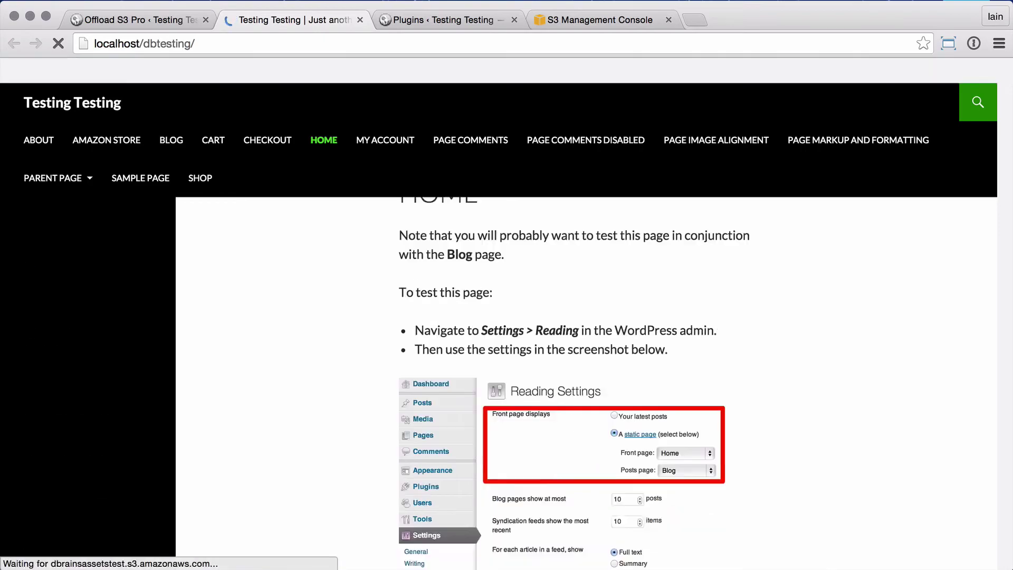
{"action": "key", "text": "super+alt+u"}
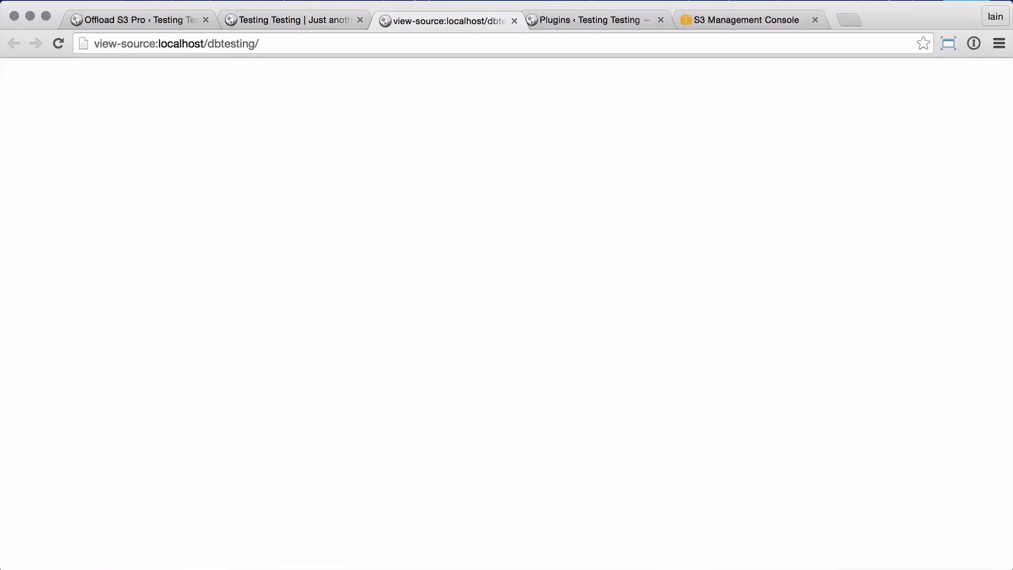
{"action": "scroll", "coordinate": [333, 148], "scroll_direction": "down", "scroll_amount": 10}
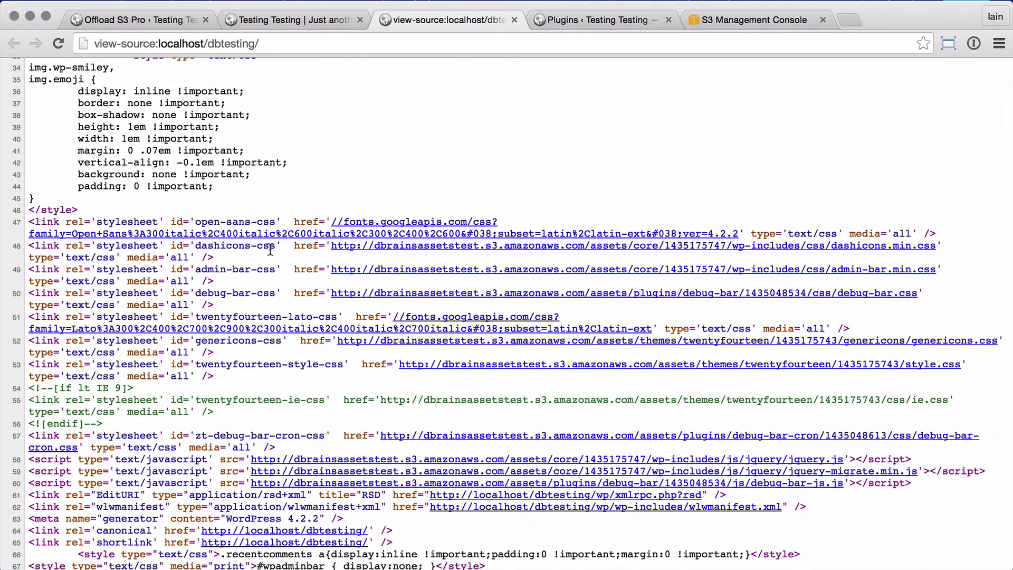
{"action": "left_click_drag", "start_coordinate": [276, 246], "coordinate": [197, 246]}
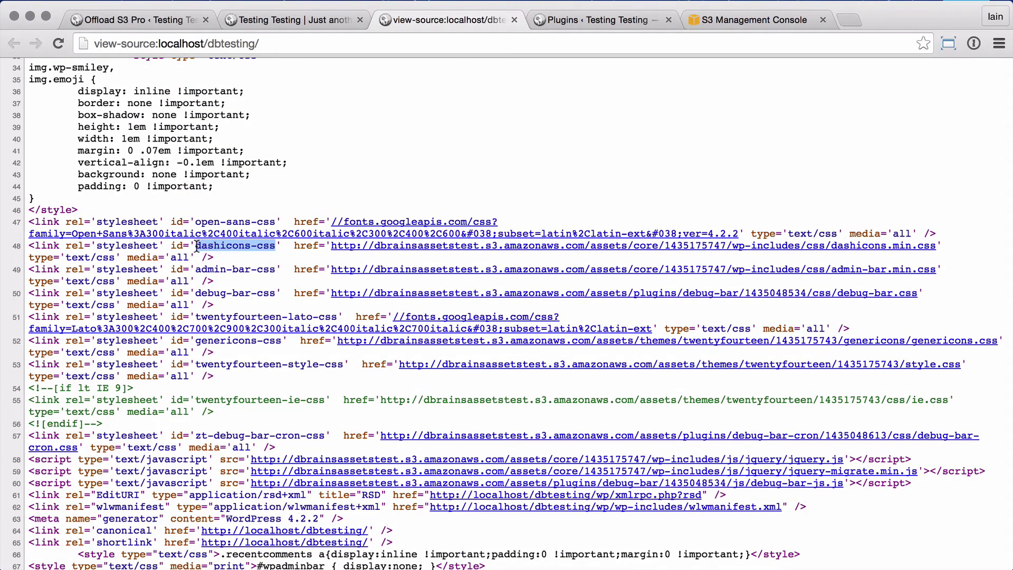
{"action": "key", "text": "super+w"}
Step: Activate the WooCommerce plugin in the plugins list
{"action": "scroll", "coordinate": [293, 263], "scroll_direction": "down", "scroll_amount": 9}
{"action": "scroll", "coordinate": [293, 263], "scroll_direction": "up", "scroll_amount": 7}
{"action": "scroll", "coordinate": [238, 248], "scroll_direction": "up", "scroll_amount": 1}
{"action": "left_click", "coordinate": [186, 235]}
Step: Reload the Offload S3 Pro settings page
{"action": "mouse_move", "coordinate": [123, 248]}
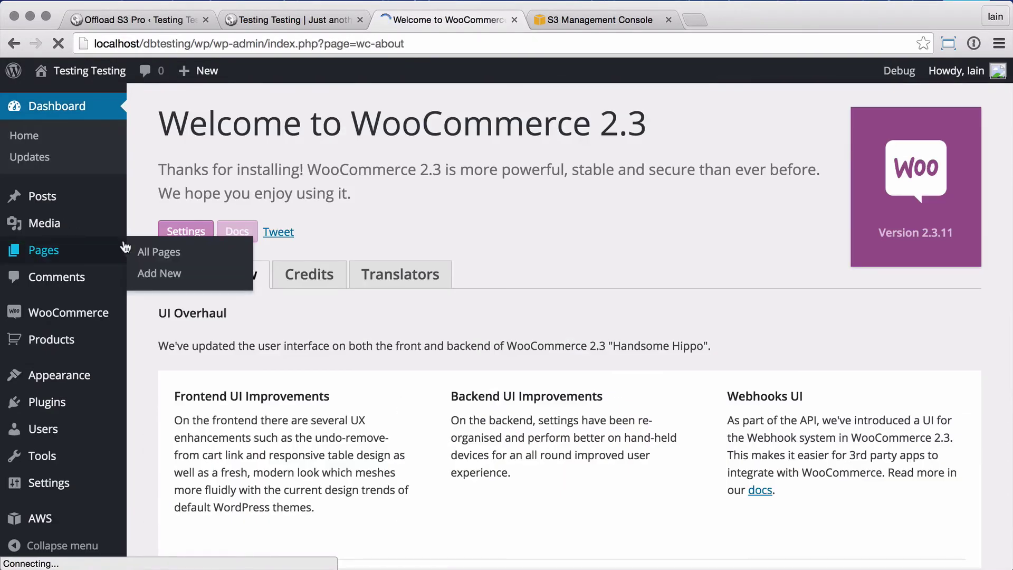
{"action": "scroll", "coordinate": [125, 248], "scroll_direction": "down", "scroll_amount": 7}
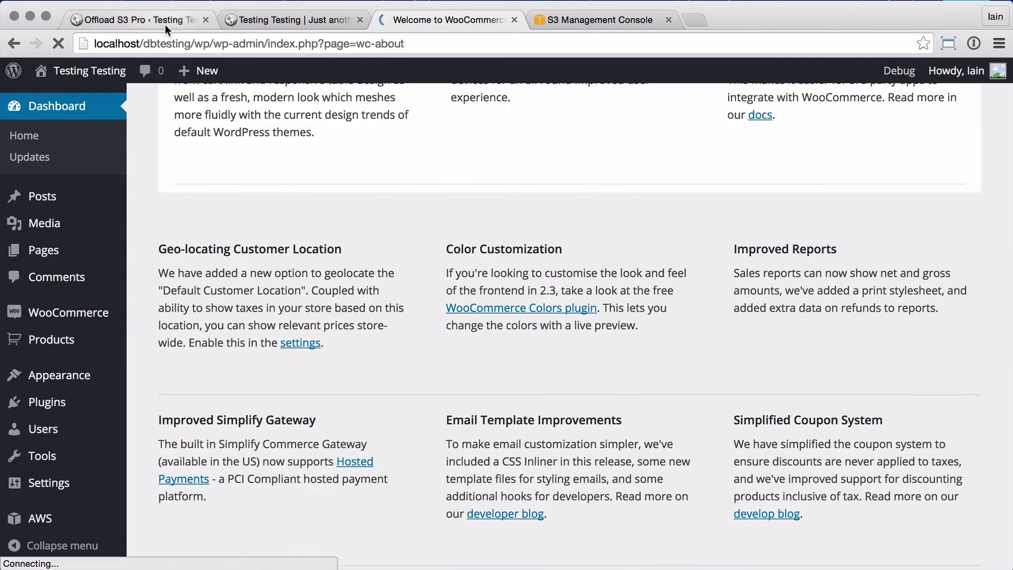
{"action": "left_click", "coordinate": [164, 24]}
{"action": "key", "text": "super+l"}
{"action": "key", "text": "Return"}
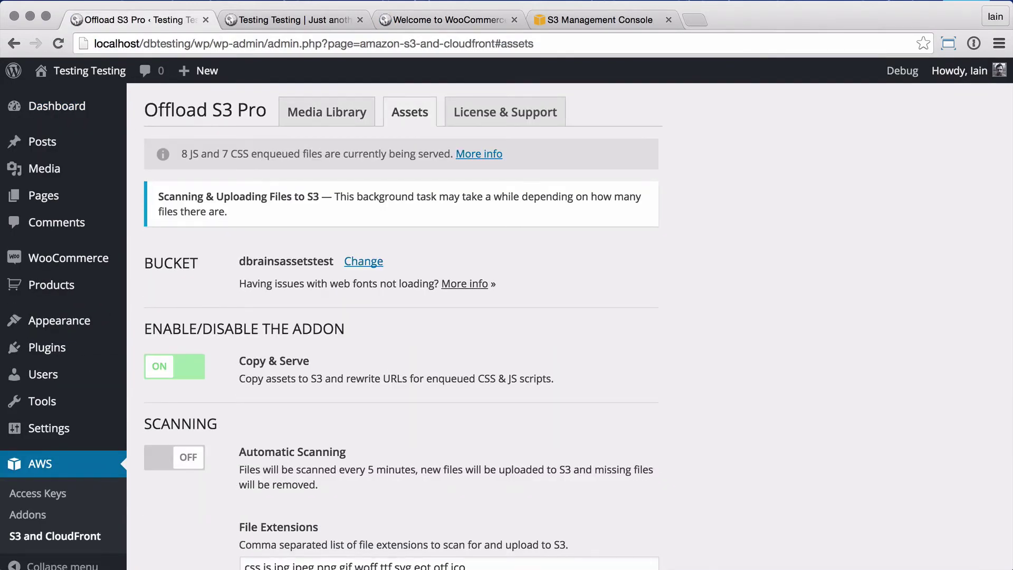
Step: Check the S3 bucket's assets/plugins/woocommerce folder for the uploaded WooCommerce files
{"action": "left_click", "coordinate": [563, 21]}
{"action": "left_click", "coordinate": [58, 182]}
{"action": "left_click", "coordinate": [62, 201]}
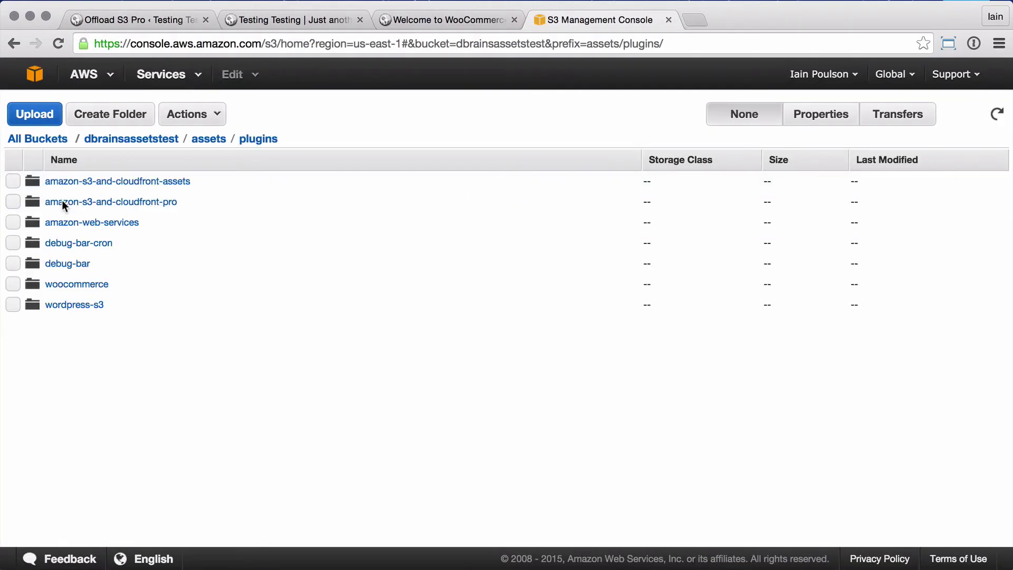
{"action": "left_click", "coordinate": [83, 287]}
{"action": "left_click", "coordinate": [257, 139]}
Step: Reload the home page and search its source for "wooc" to confirm S3 stylesheet URLs
{"action": "left_click", "coordinate": [158, 22]}
{"action": "left_click", "coordinate": [321, 21]}
{"action": "key", "text": "super+l"}
{"action": "key", "text": "Return"}
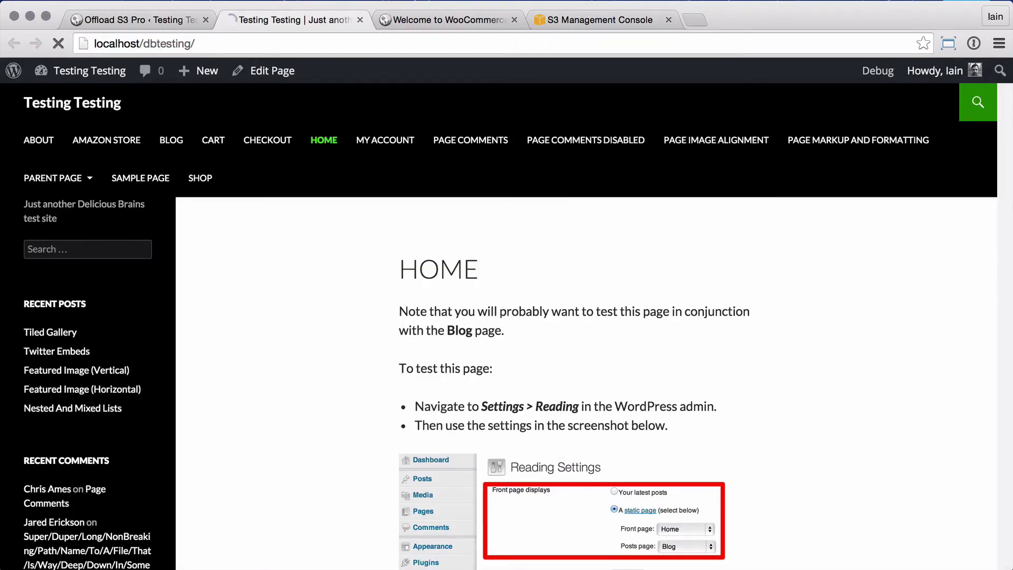
{"action": "key", "text": "super+alt+u"}
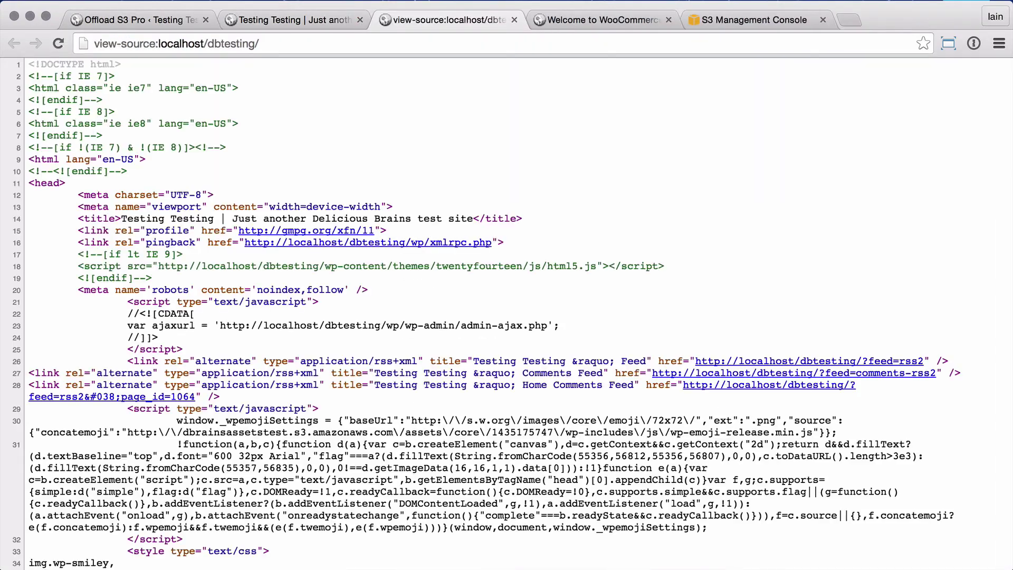
{"action": "key", "text": "super+f"}
{"action": "type", "text": "wooc"}
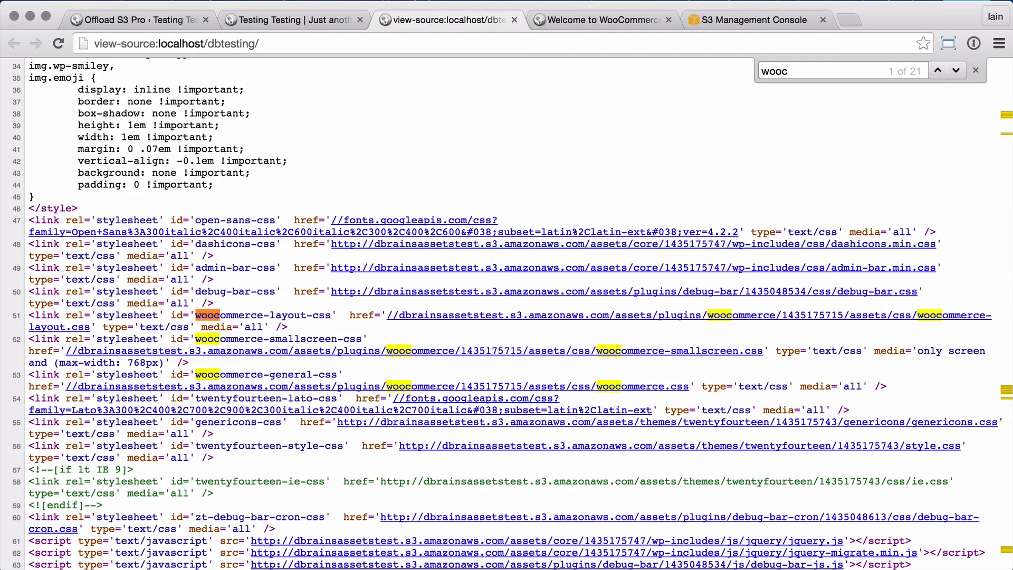
{"action": "left_click", "coordinate": [151, 26]}
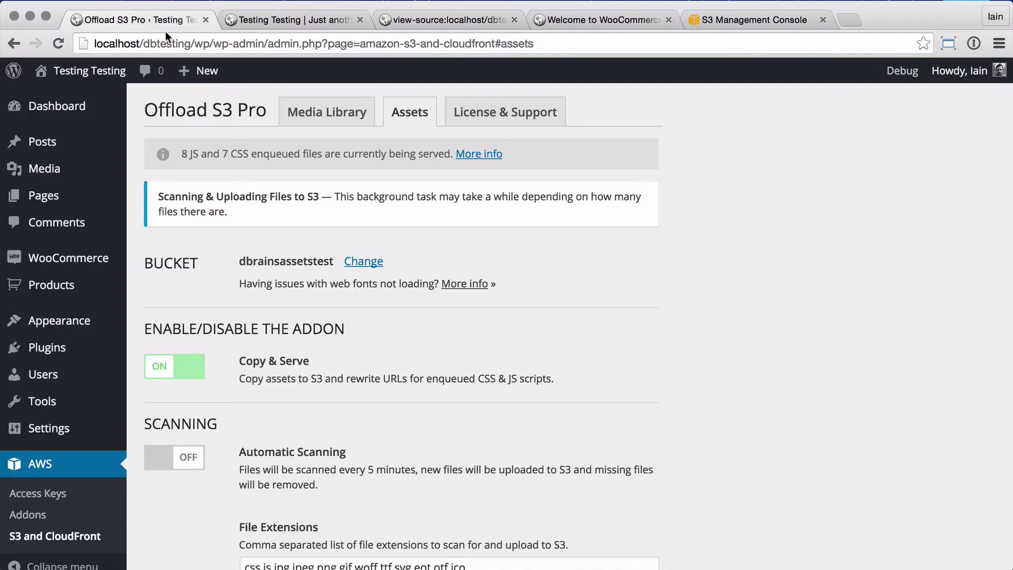
Step: Reload the Offload S3 Pro Assets tab to refresh the enqueued-files notice
{"action": "left_click", "coordinate": [254, 47]}
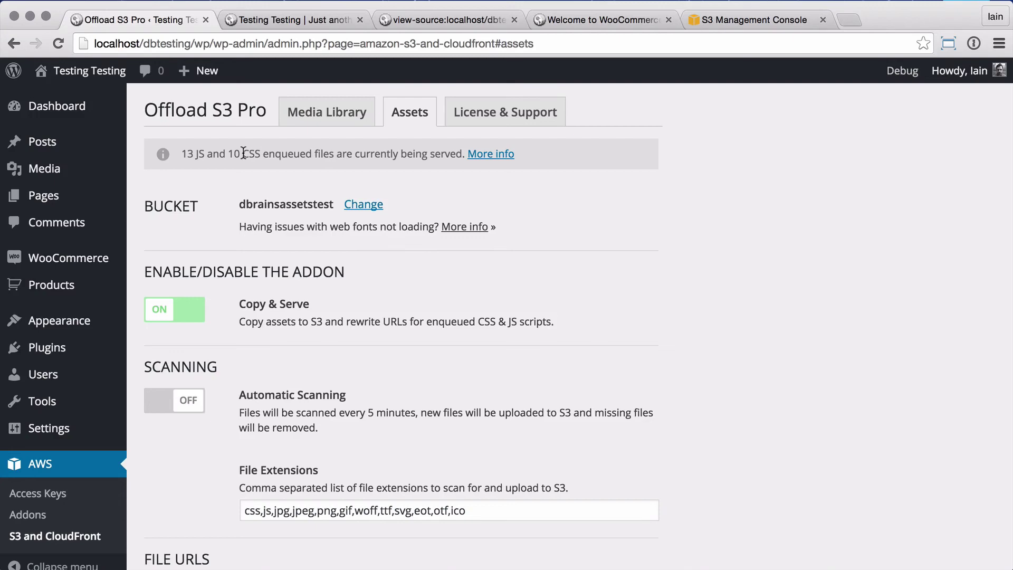
{"action": "scroll", "coordinate": [244, 153], "scroll_direction": "down", "scroll_amount": 15}
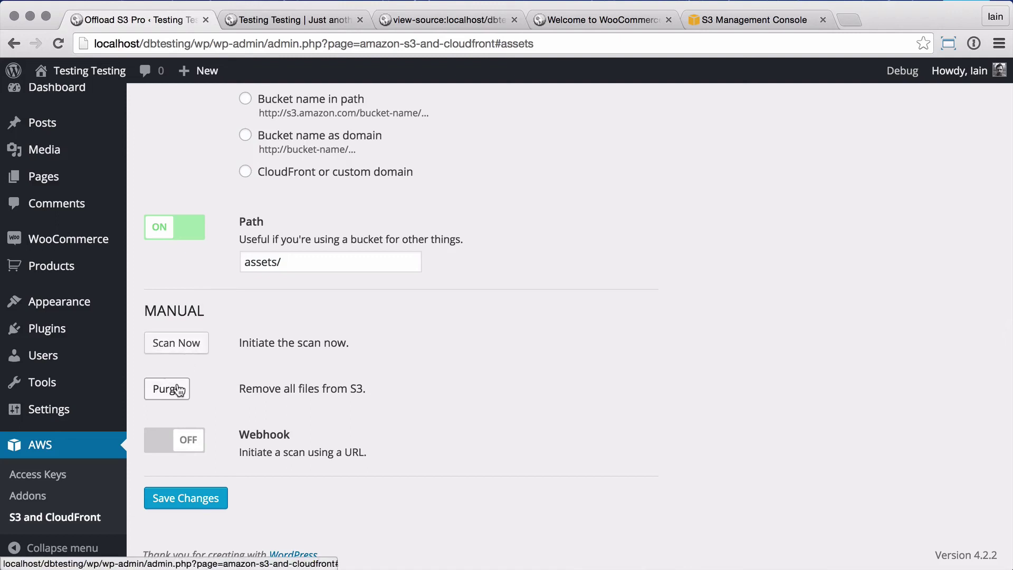
{"action": "left_click", "coordinate": [163, 448]}
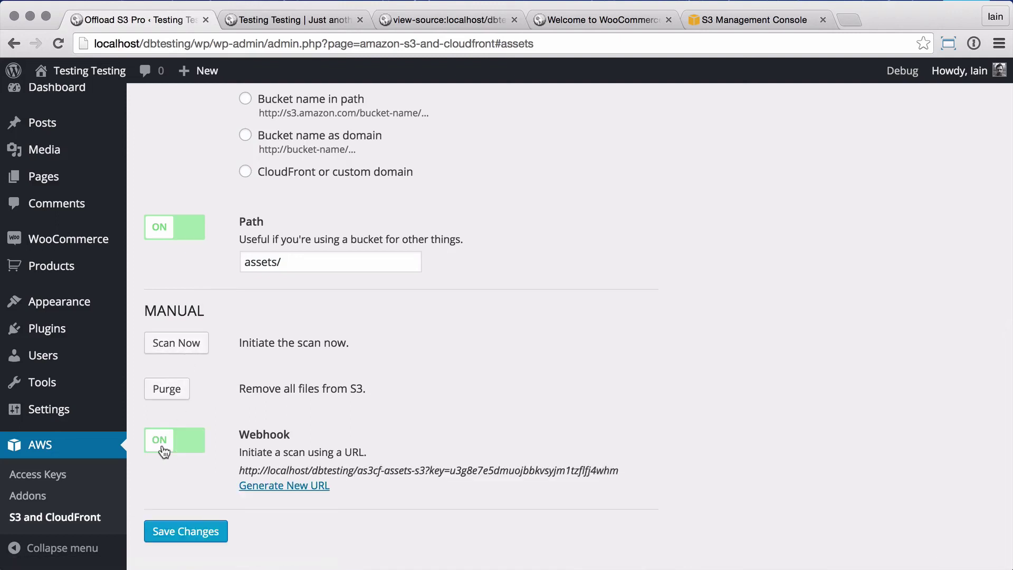
{"action": "left_click_drag", "start_coordinate": [618, 470], "coordinate": [241, 465]}
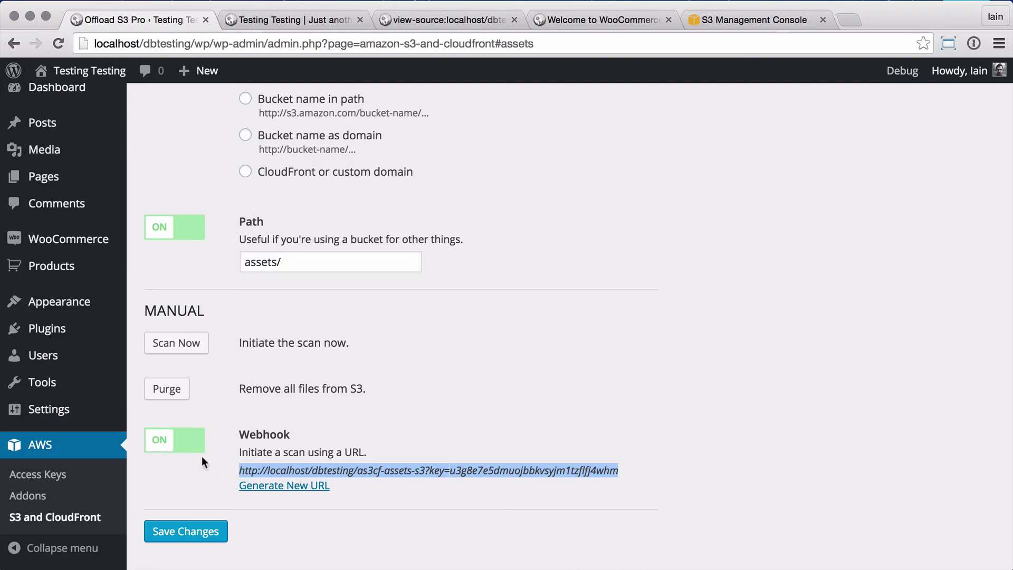
{"action": "left_click", "coordinate": [186, 447]}
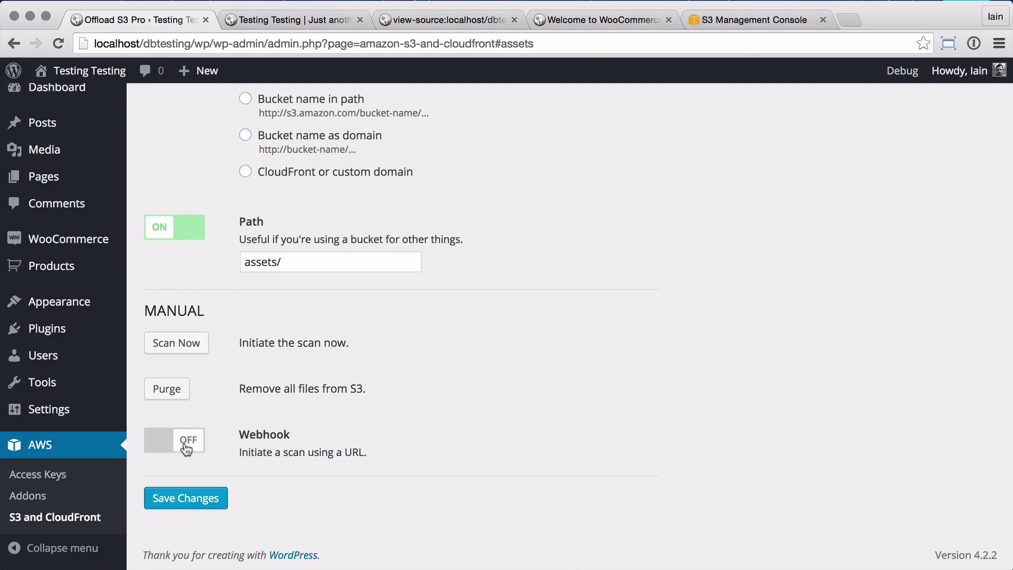